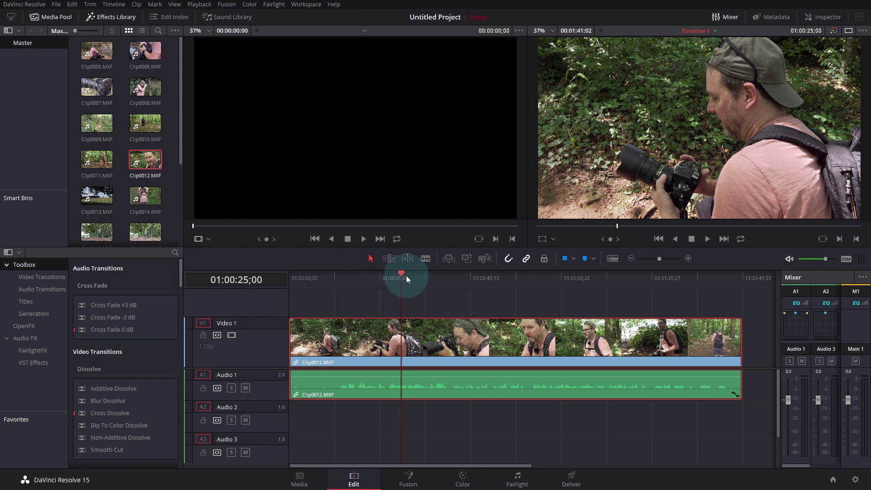
Step: Select Clip0012 on the Edit timeline and play a few seconds of it in the timeline viewer
click(528, 339)
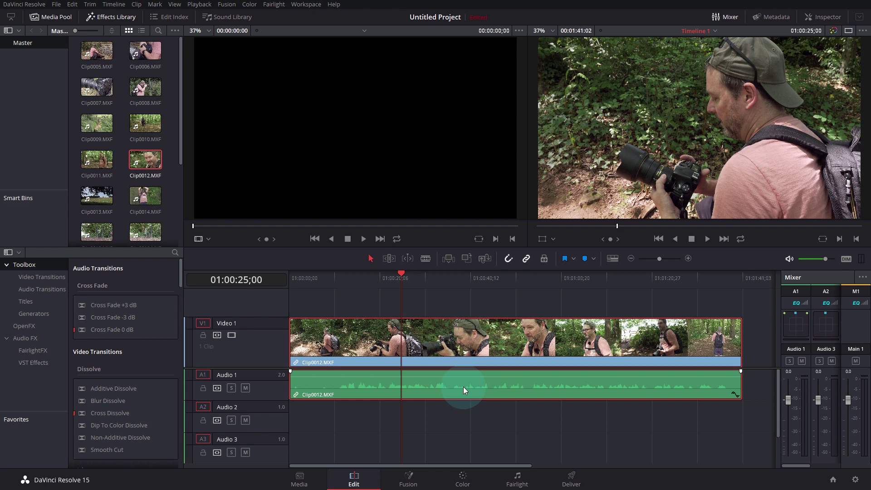
click(439, 346)
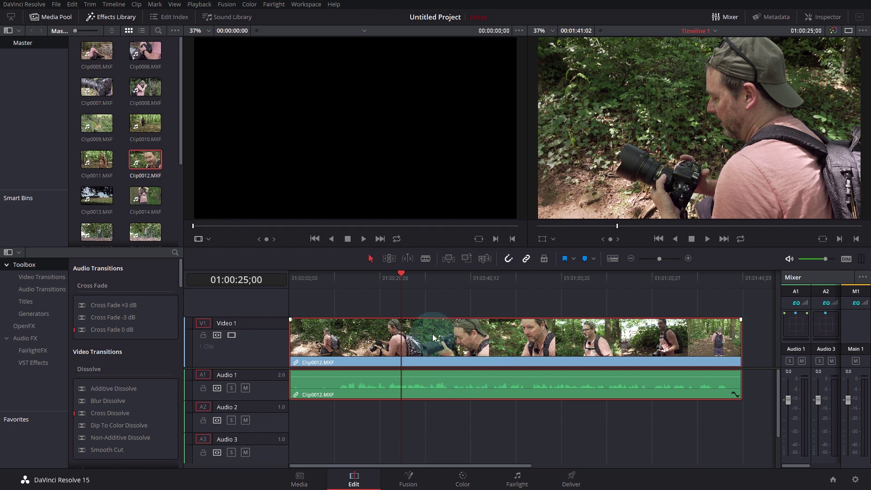
click(708, 239)
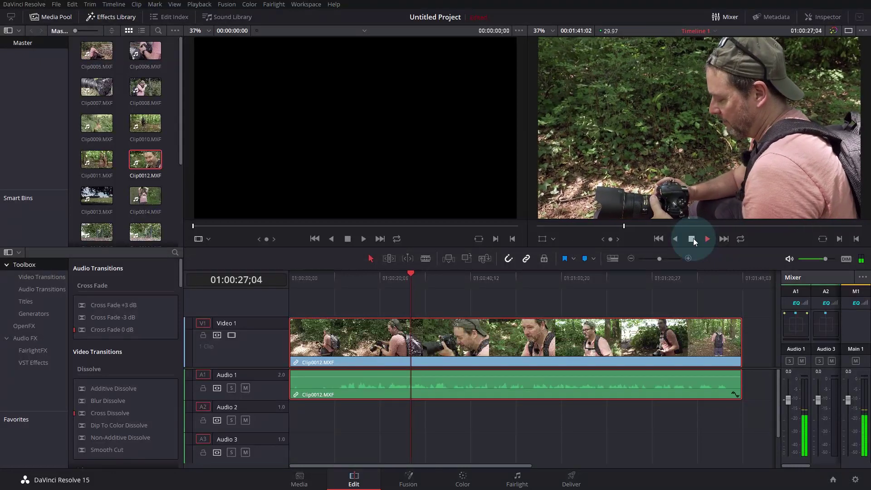
click(693, 238)
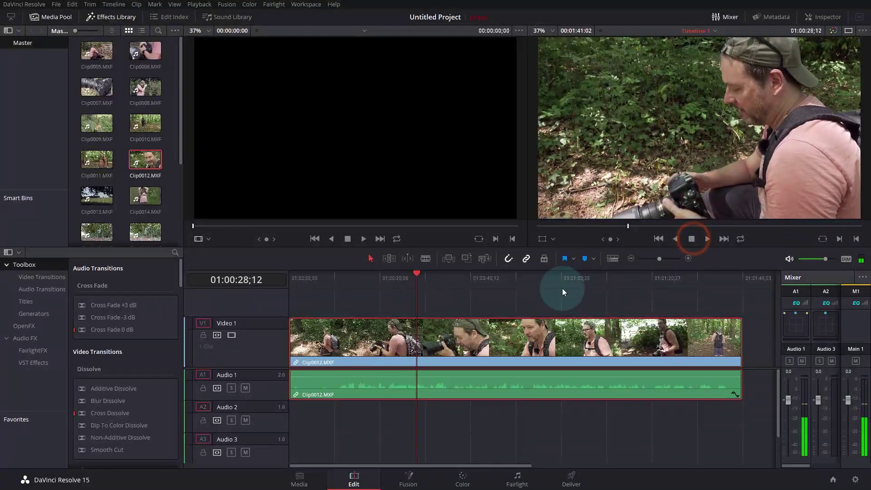
click(475, 350)
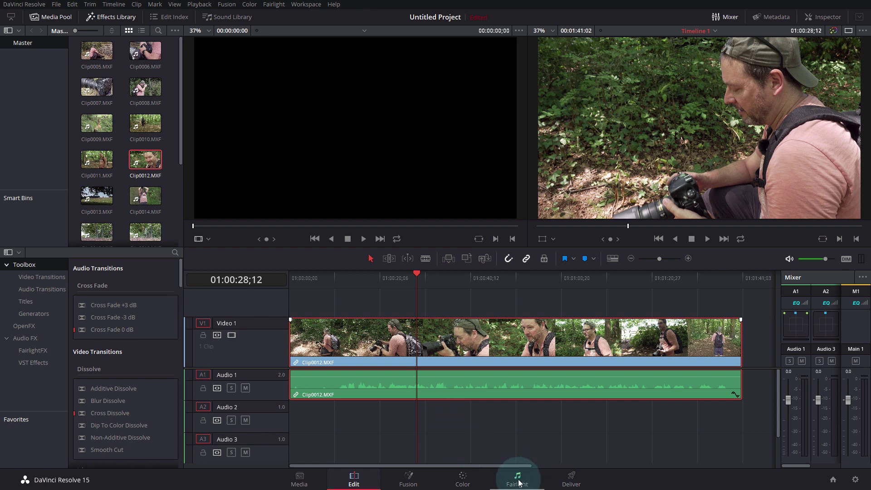
Step: On the Fairlight page, play Clip0012 briefly, then open the Audio 1 Dynamics window
click(520, 399)
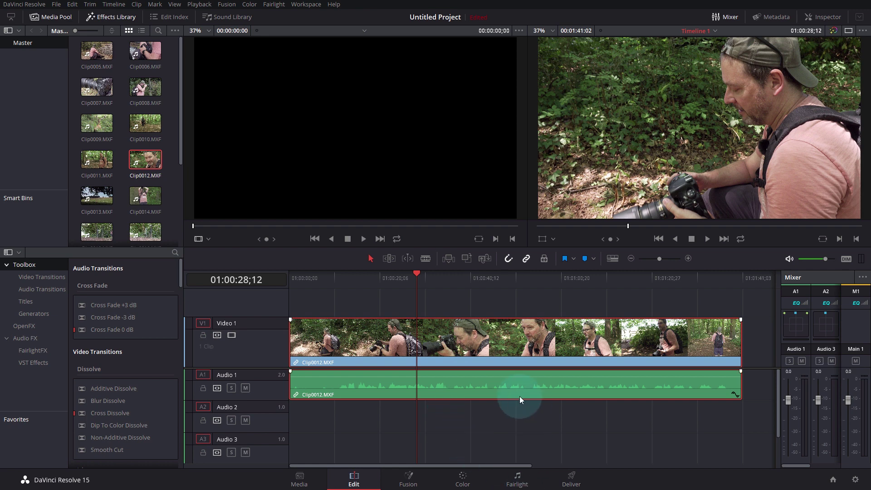
click(518, 478)
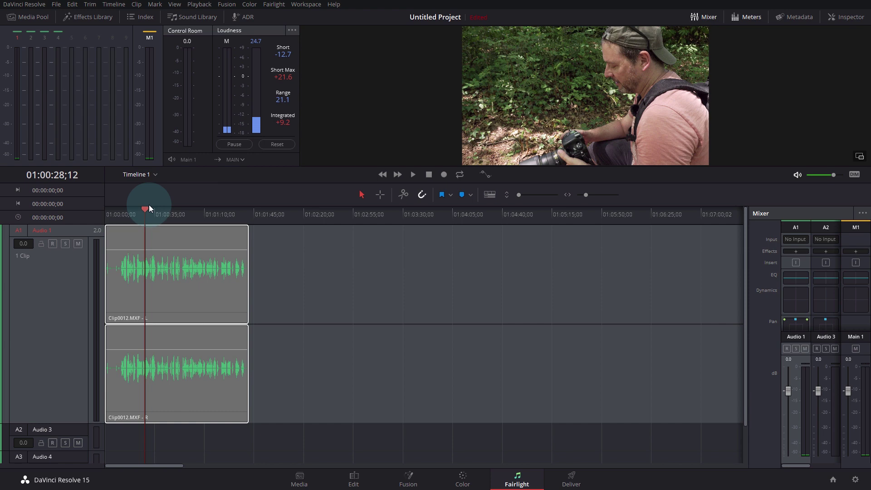
click(148, 208)
key(space)
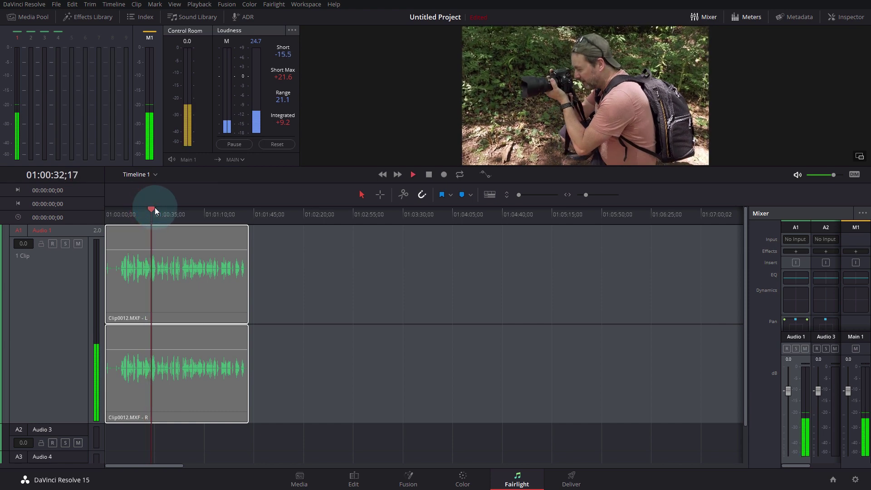
key(space)
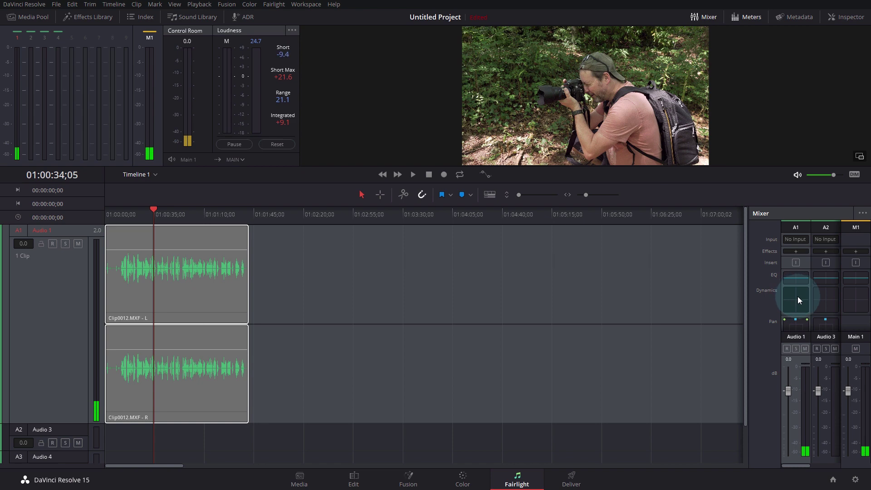
double_click(798, 296)
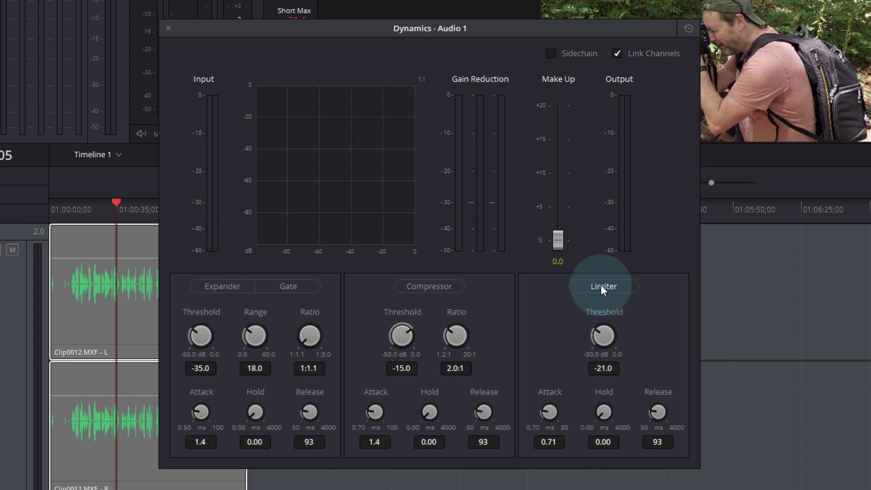
drag(116, 203, 96, 203)
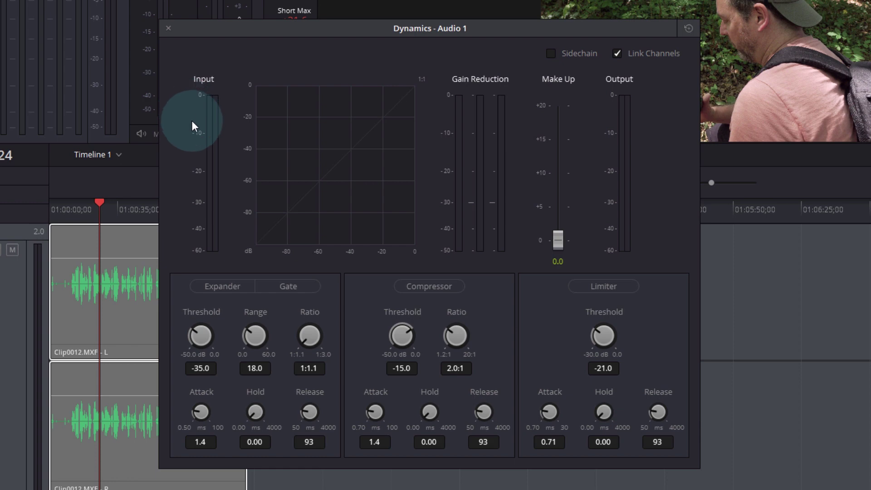
click(100, 202)
key(space)
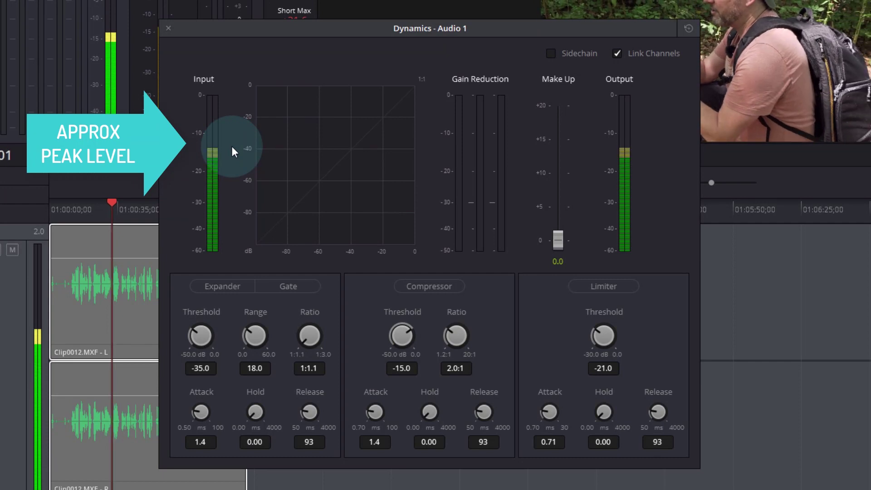
key(space)
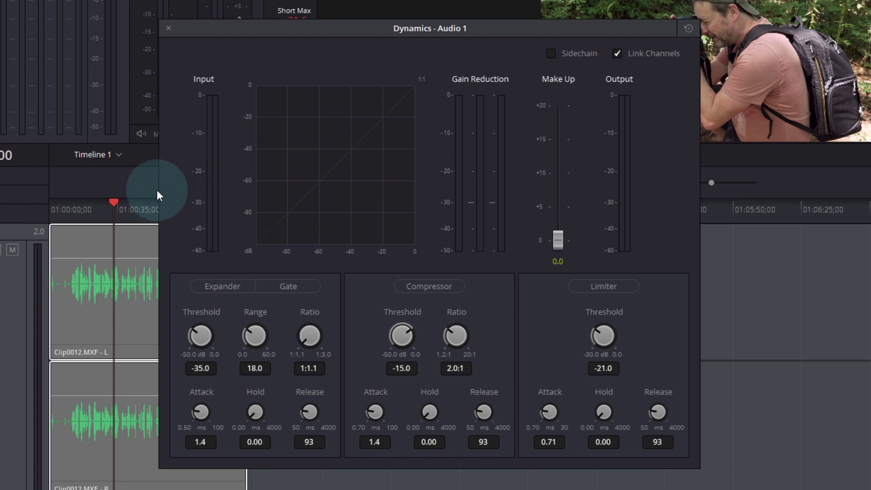
click(128, 206)
key(space)
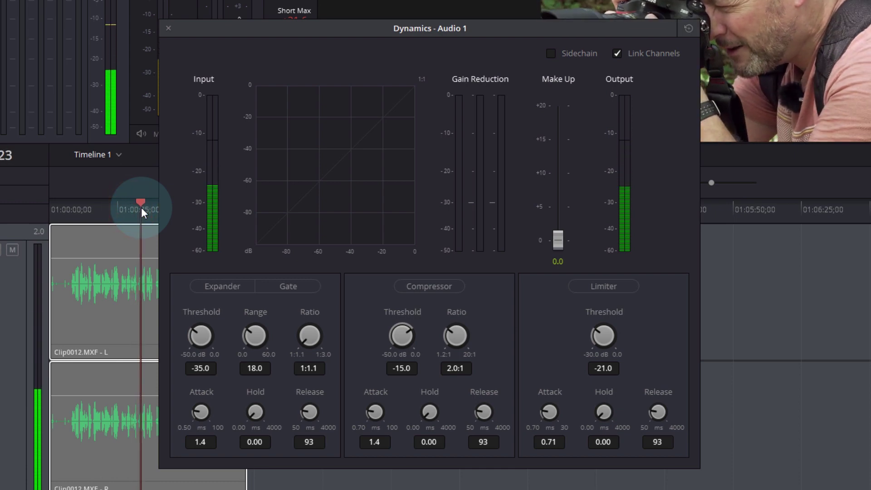
key(space)
click(93, 205)
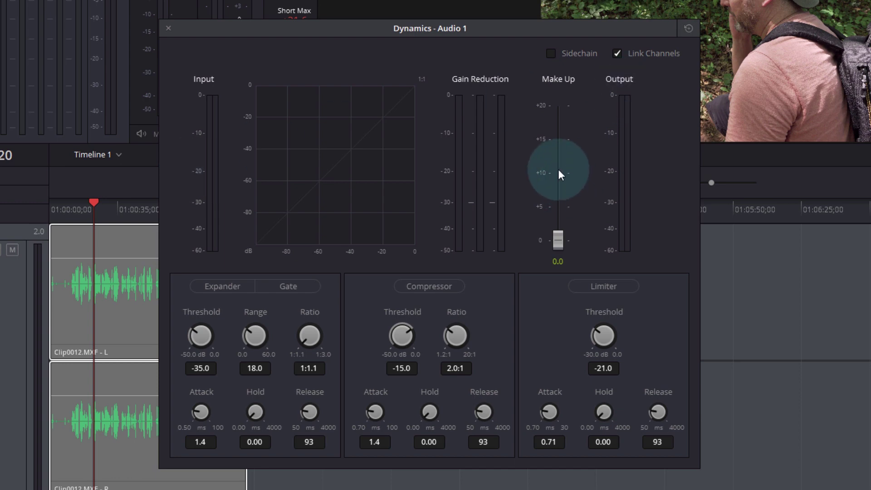
Step: Enable the Audio 1 limiter and drag the Make Up fader to 14.0 dB
click(604, 288)
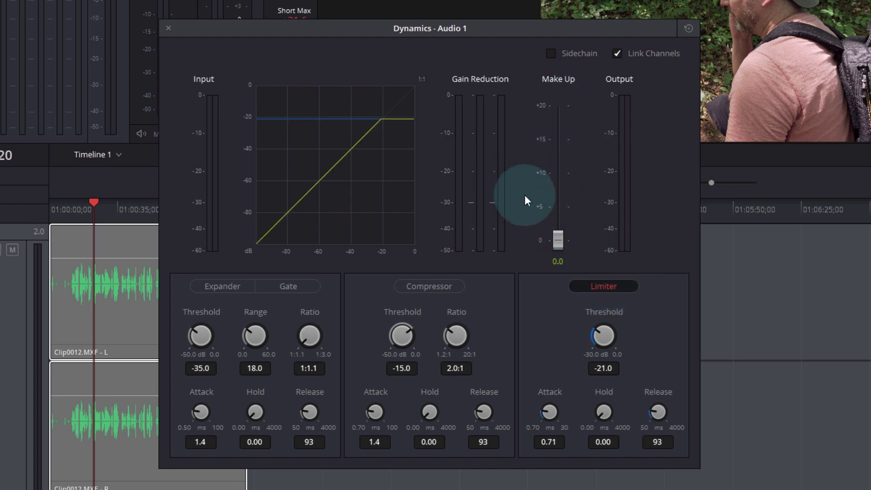
drag(559, 238, 550, 147)
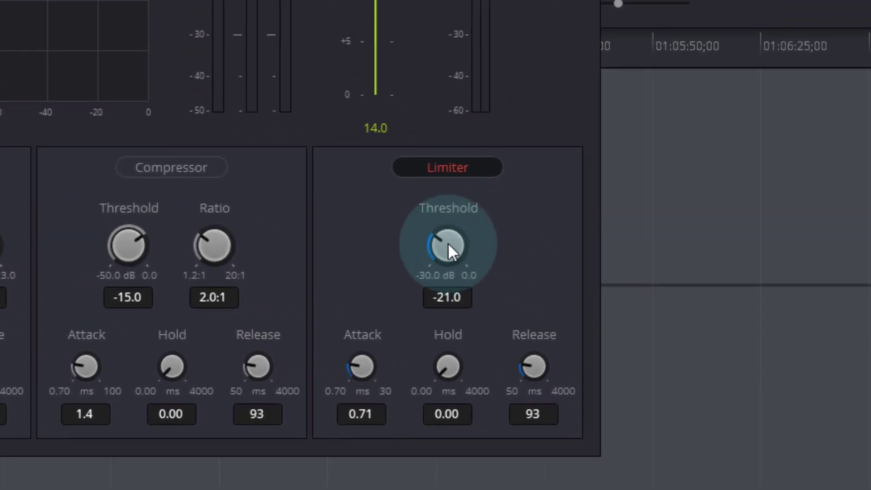
Step: Adjust the Limiter Threshold knob until it reads -15.0 dB
drag(448, 242, 452, 239)
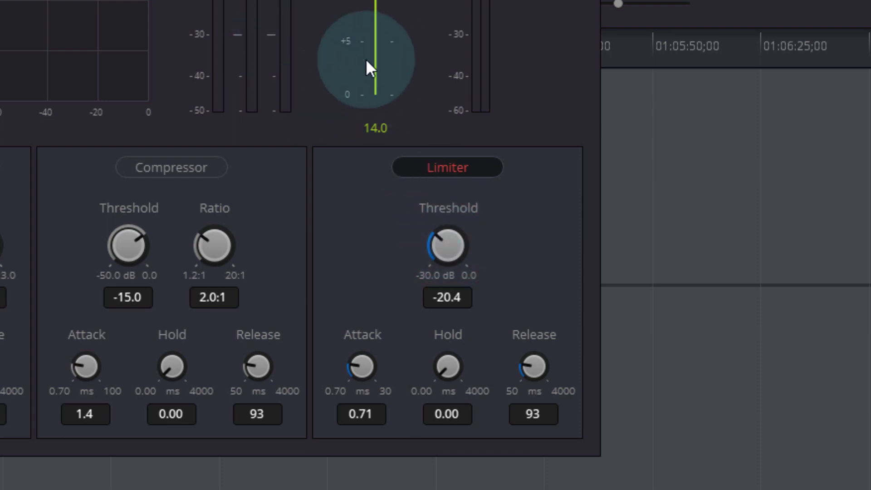
drag(462, 240, 454, 244)
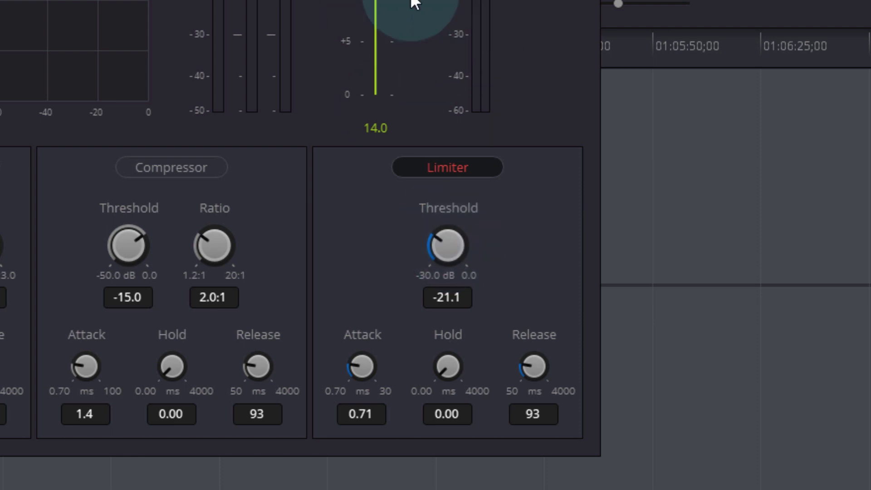
drag(445, 237, 507, 232)
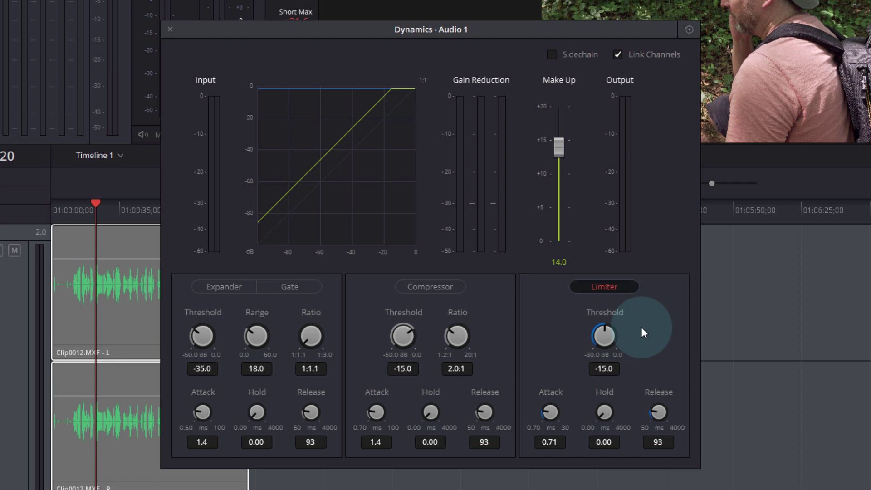
drag(641, 327, 648, 327)
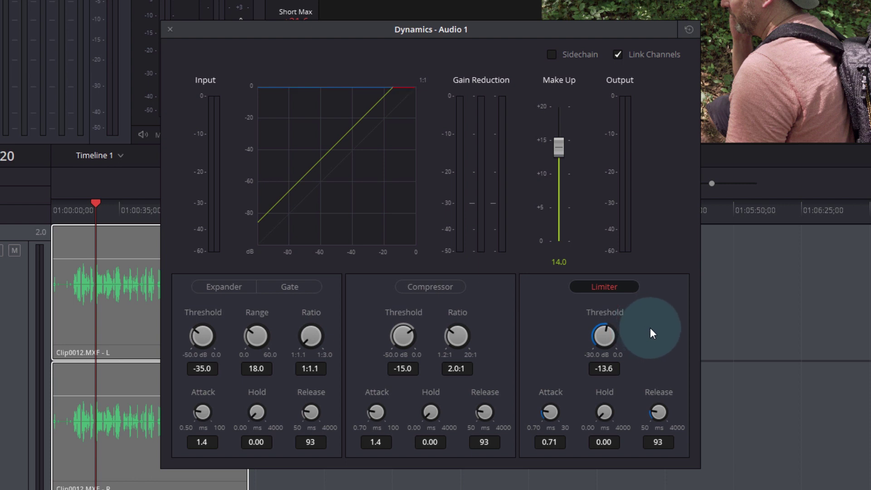
mouse_move(651, 334)
mouse_down()
mouse_move(660, 334)
mouse_move(641, 332)
mouse_up()
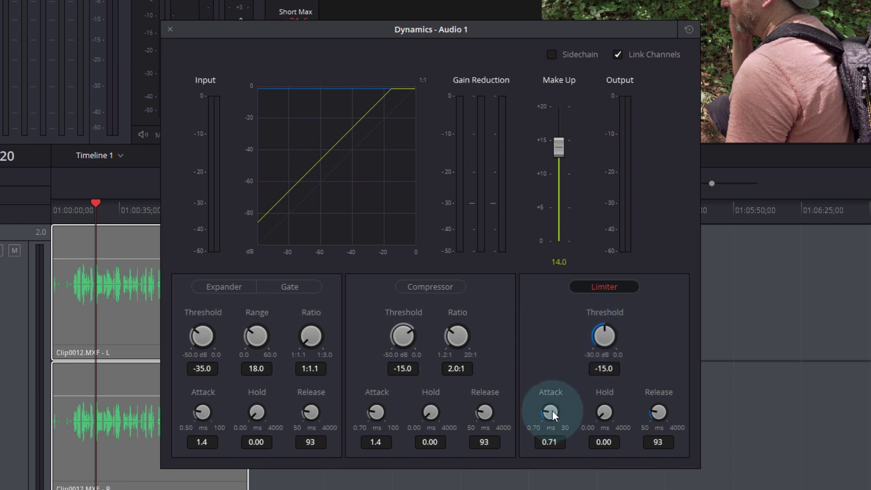
Step: Turn the limiter attack down to 0.70 ms and the release to 50 ms
drag(552, 411, 579, 399)
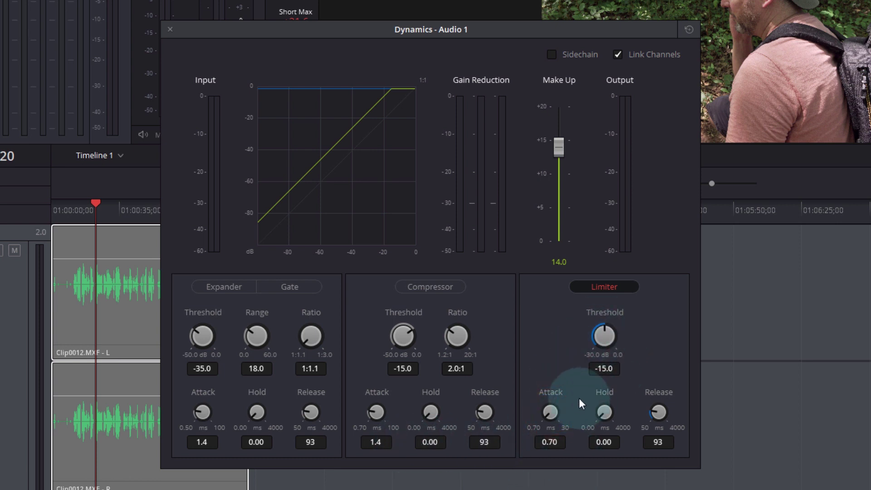
drag(658, 417, 619, 423)
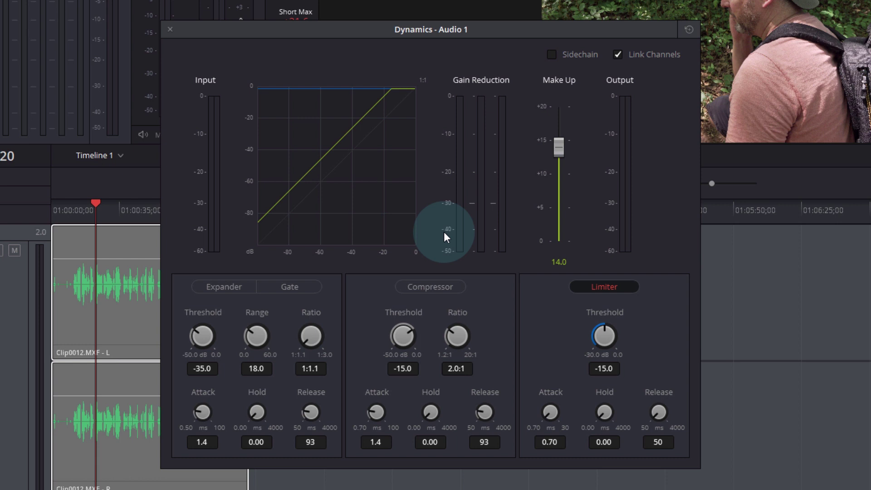
click(97, 204)
drag(97, 204, 99, 205)
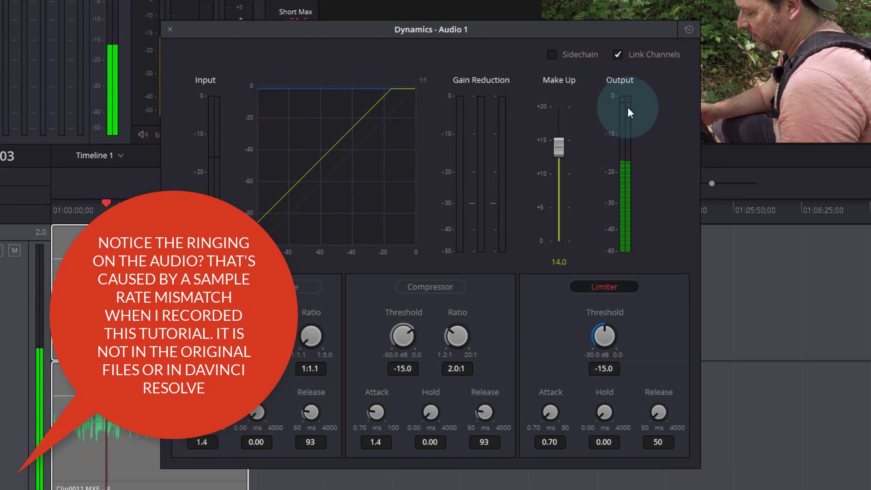
key(space)
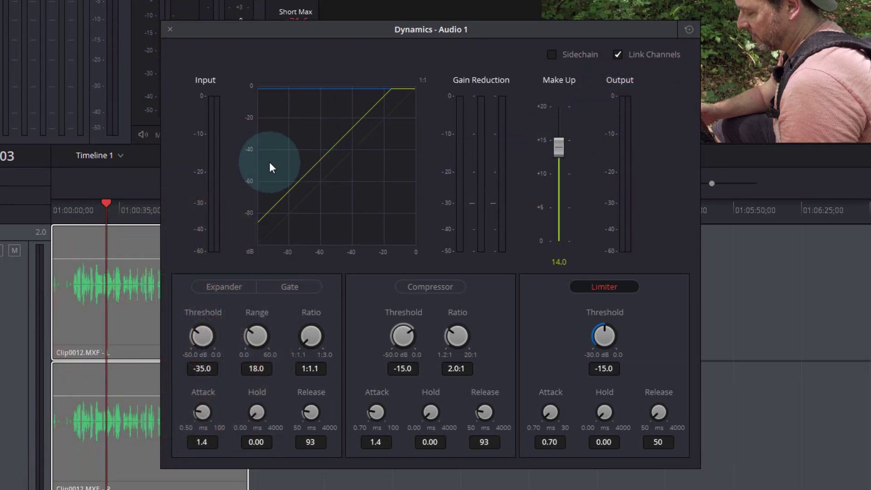
click(110, 202)
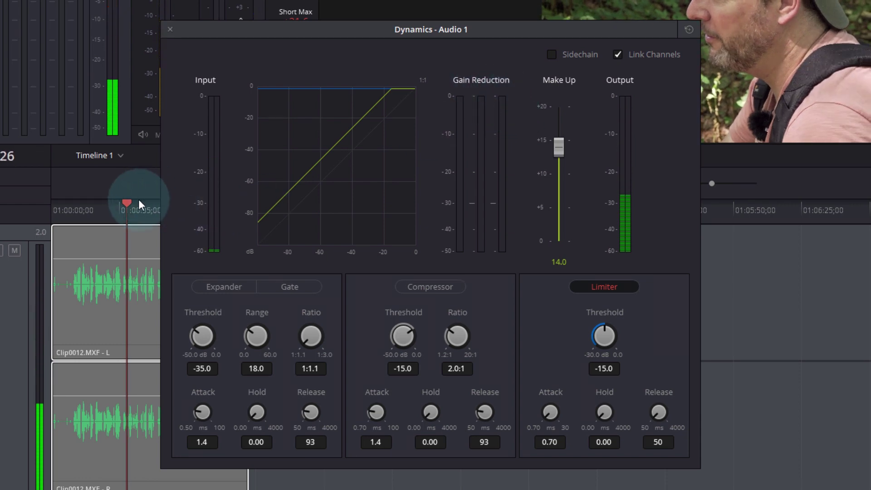
Step: Move the Dynamics window right and play Clip0012.MXF from the ruler to hear the limiting
drag(278, 30, 366, 40)
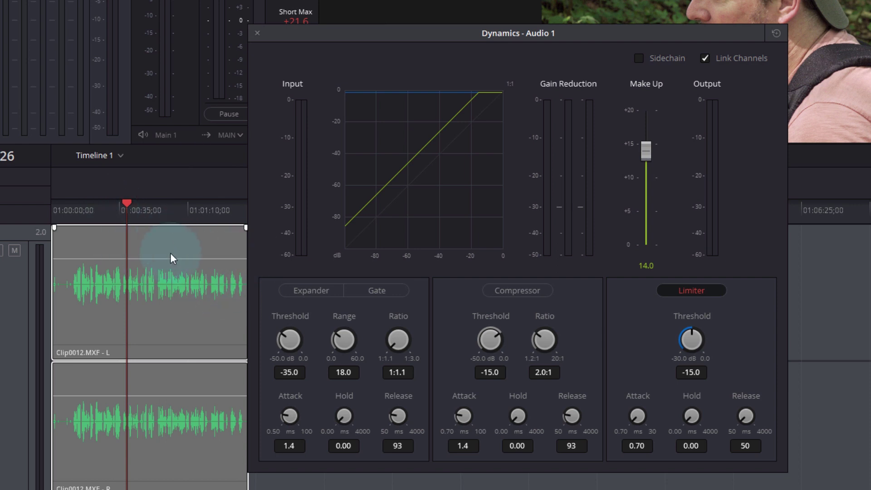
click(212, 286)
click(78, 209)
key(space)
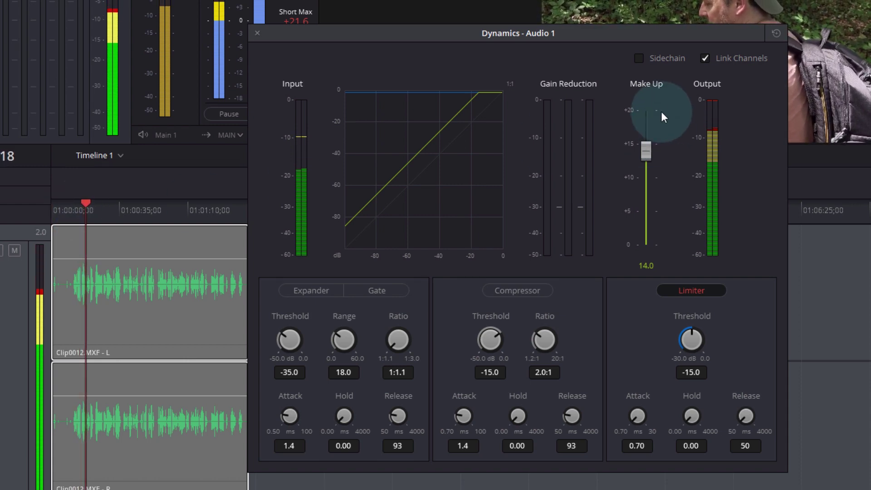
key(space)
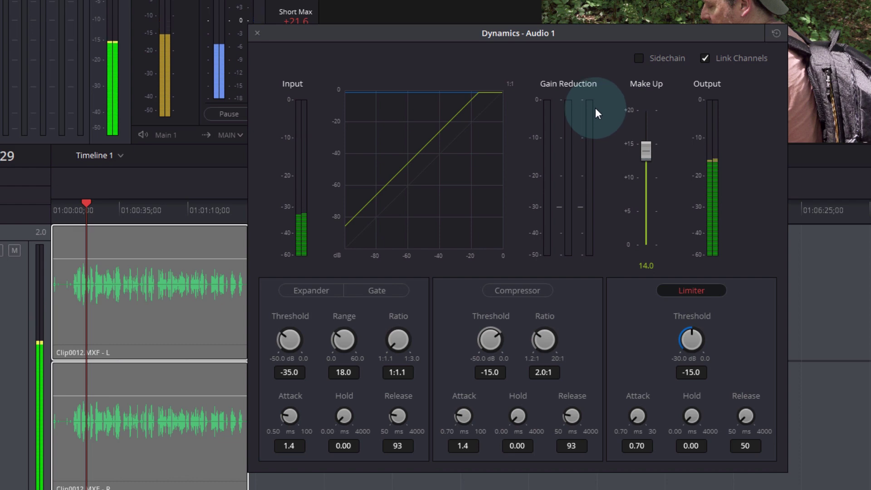
click(84, 203)
drag(82, 201, 68, 201)
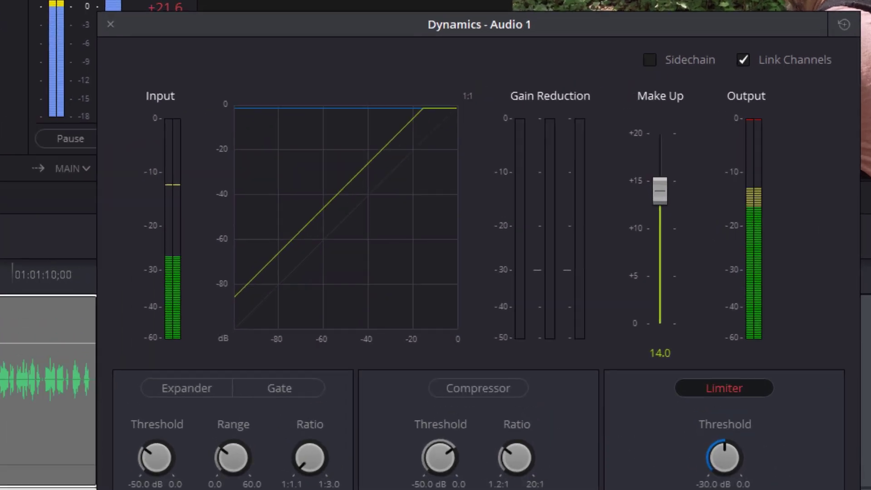